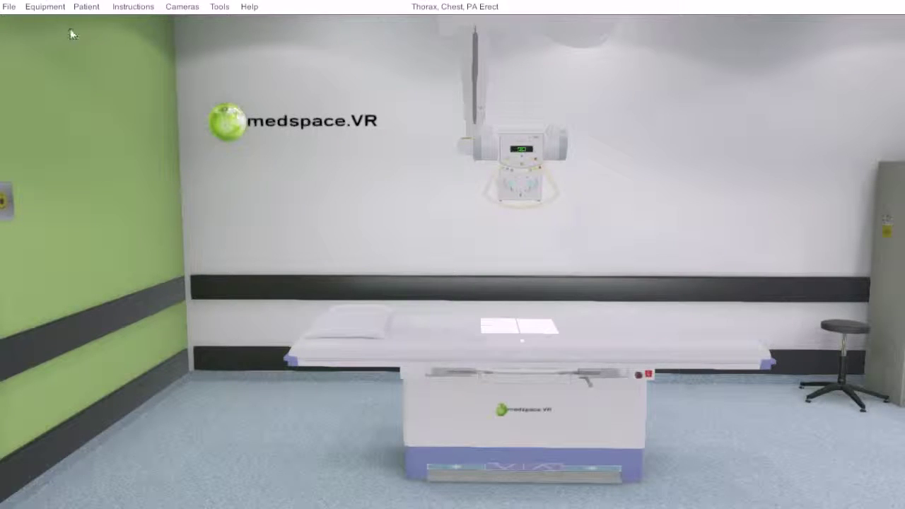
# Step: Bring up the table and bucky controls, and raise the X-ray table before lowering it back down
pyautogui.click(53, 9)
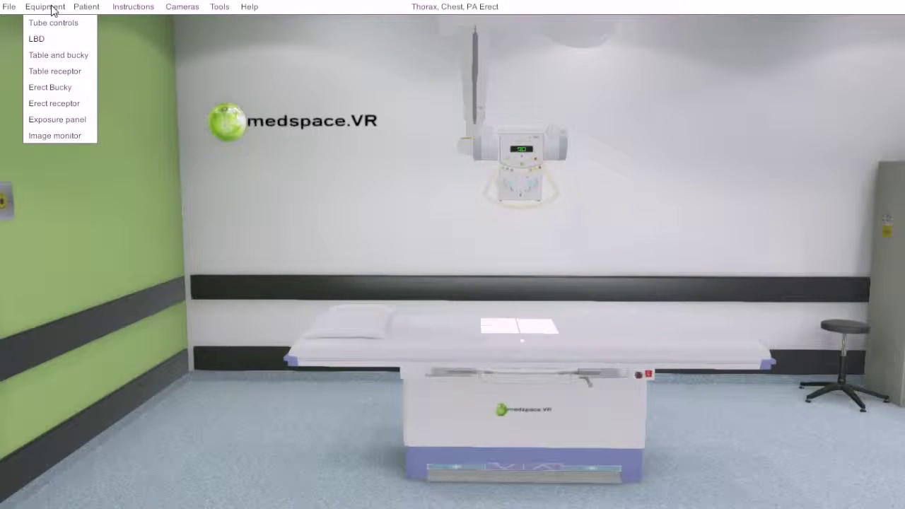
pyautogui.click(41, 63)
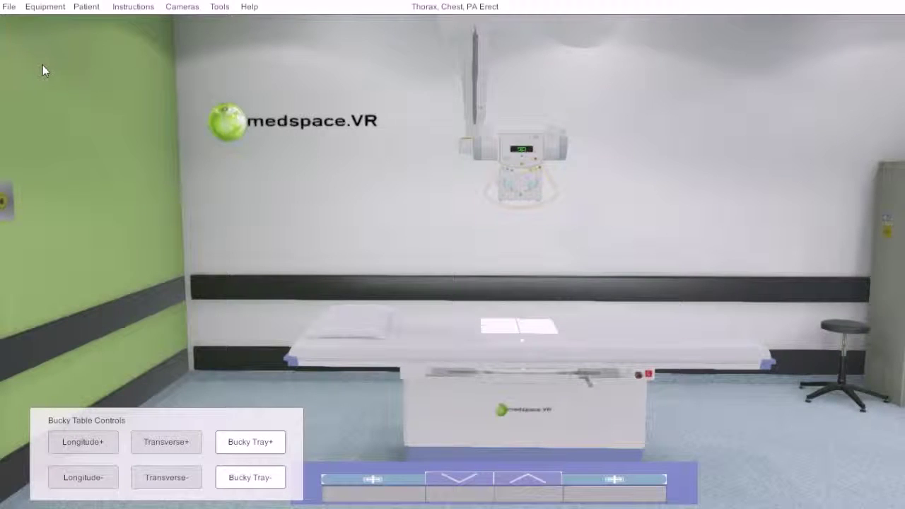
pyautogui.click(298, 355)
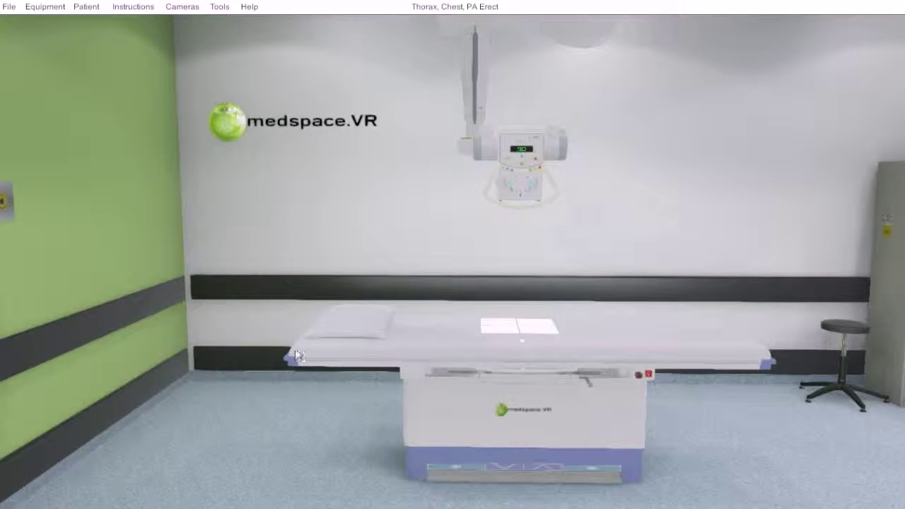
pyautogui.click(450, 397)
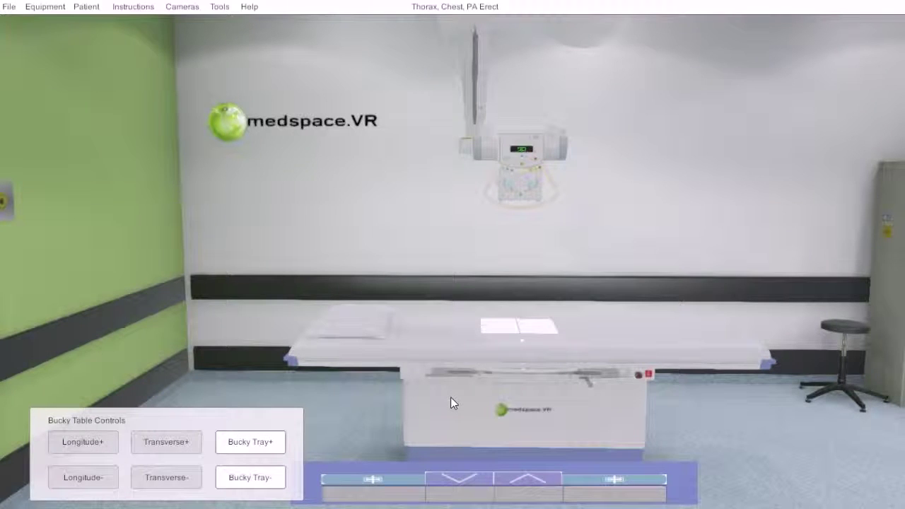
pyautogui.click(291, 264)
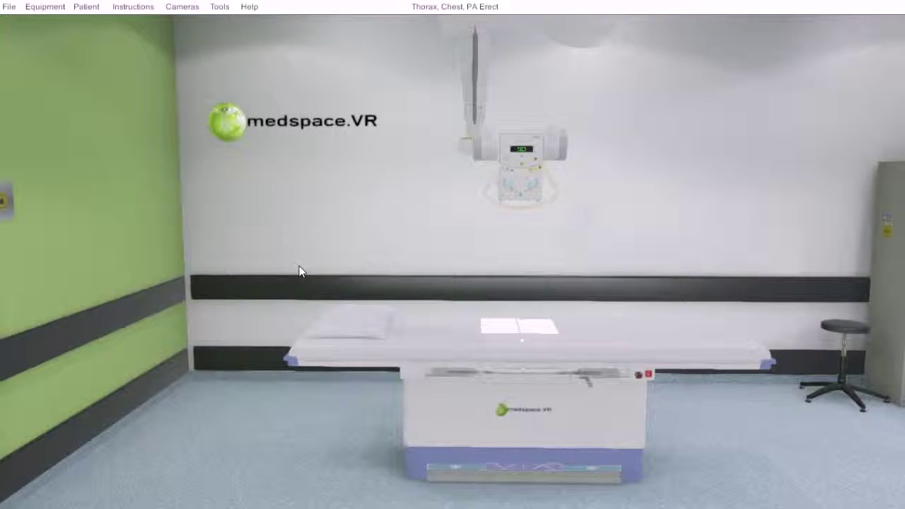
pyautogui.click(299, 266)
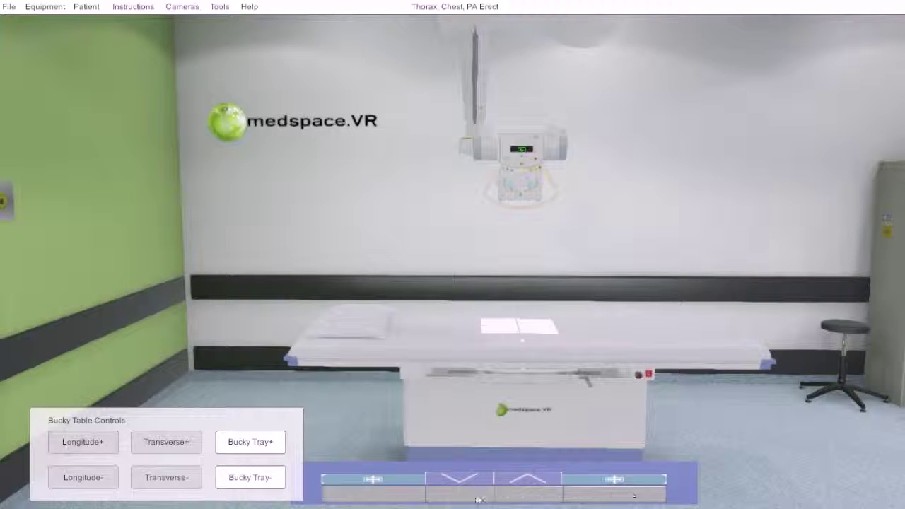
pyautogui.click(520, 501)
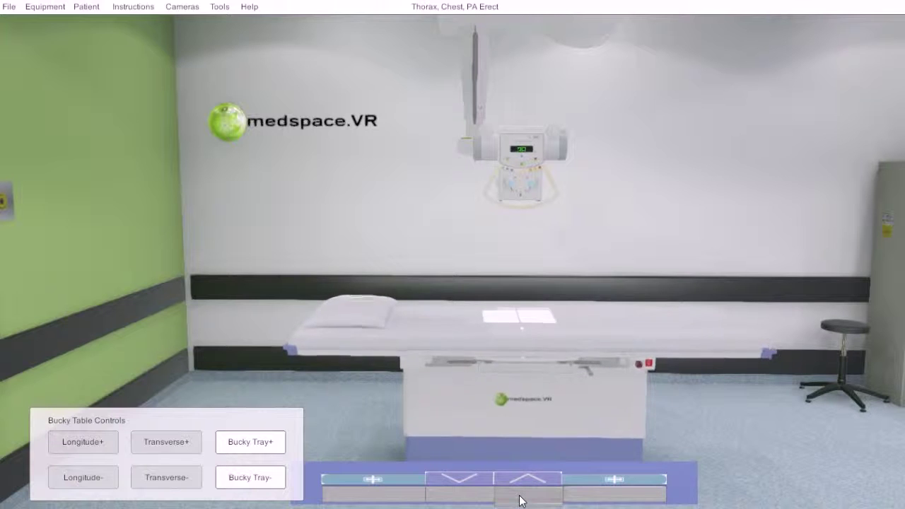
pyautogui.click(456, 501)
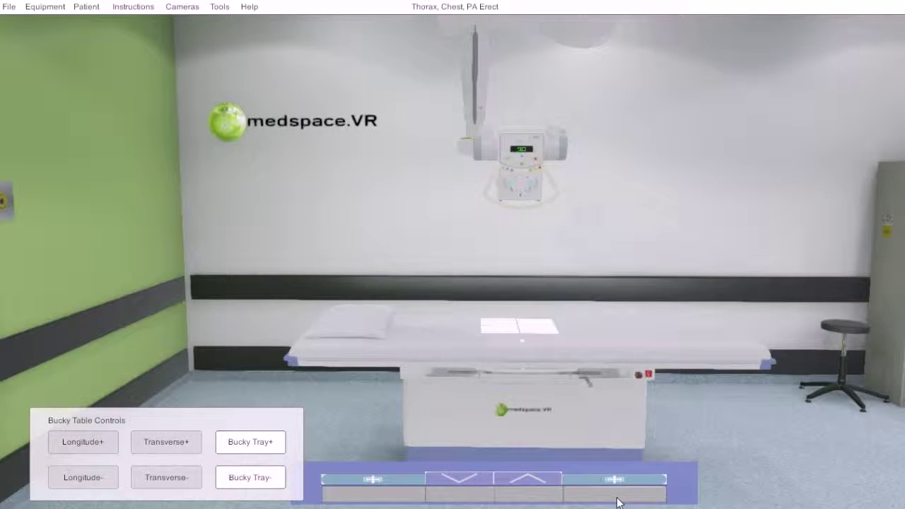
# Step: Move the floating tabletop longitudinally in both directions, and shift it transversely away and partly back
pyautogui.click(68, 440)
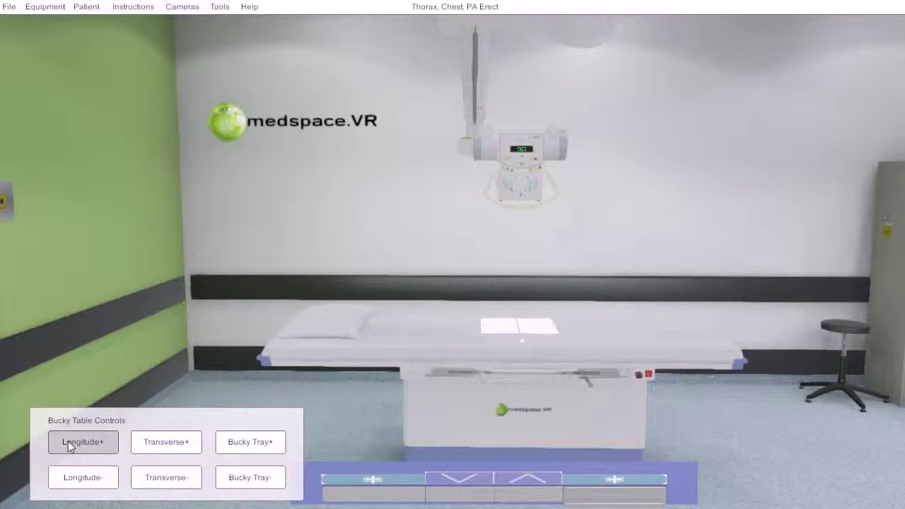
pyautogui.click(78, 479)
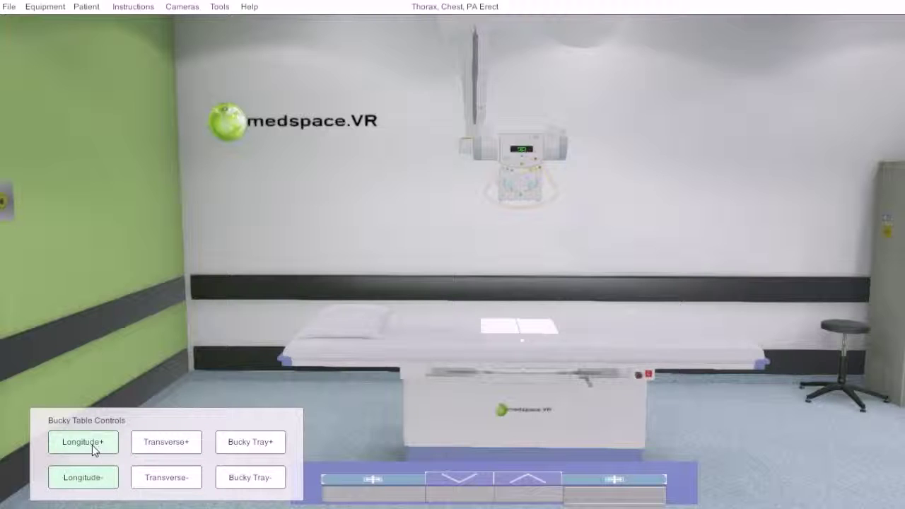
pyautogui.click(157, 444)
pyautogui.click(167, 478)
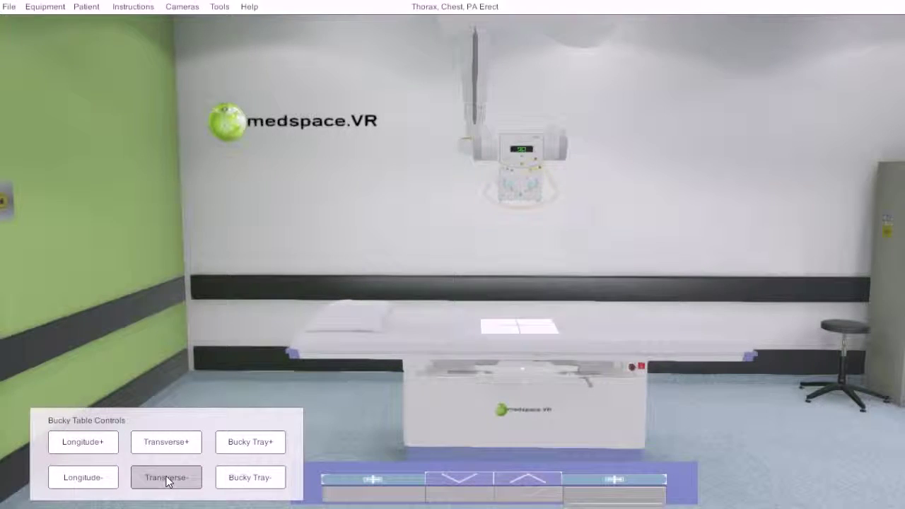
pyautogui.click(165, 444)
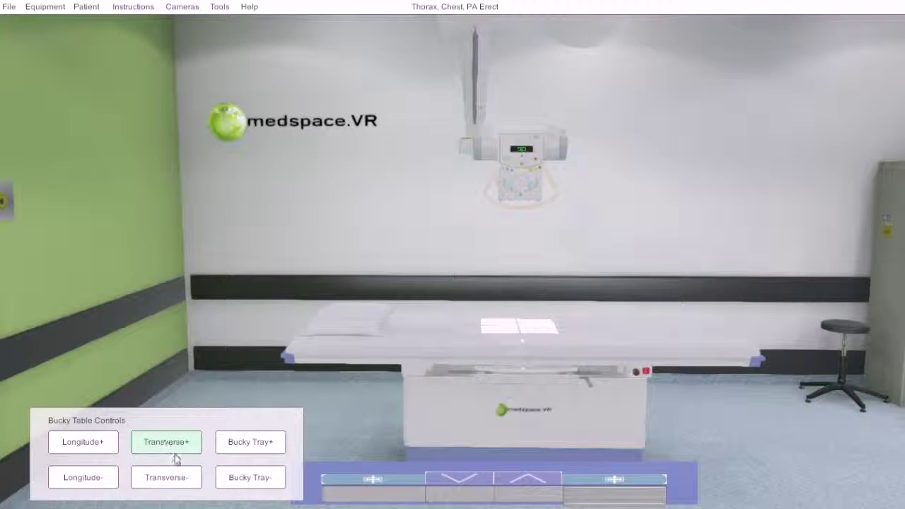
# Step: Slide the bucky tray both ways beneath the table, return it to the centre, and close the table controls
pyautogui.click(225, 440)
pyautogui.click(224, 477)
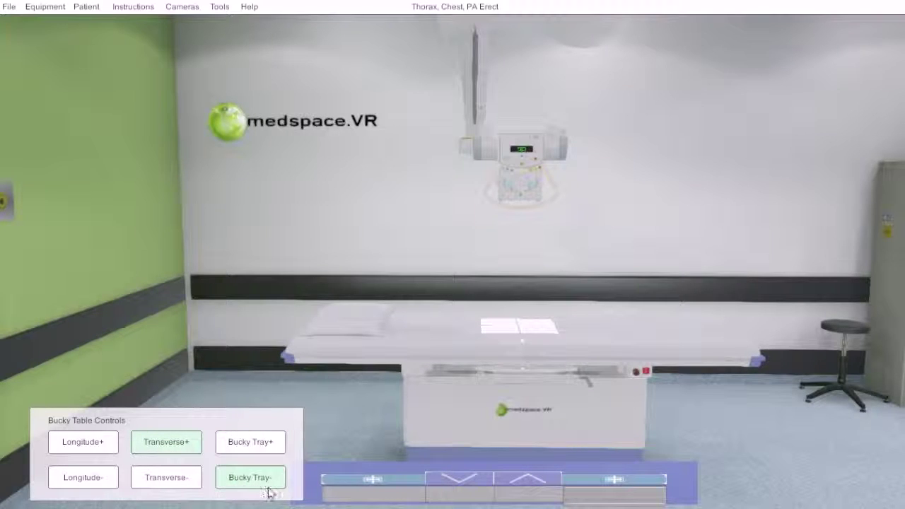
pyautogui.click(265, 444)
pyautogui.click(260, 444)
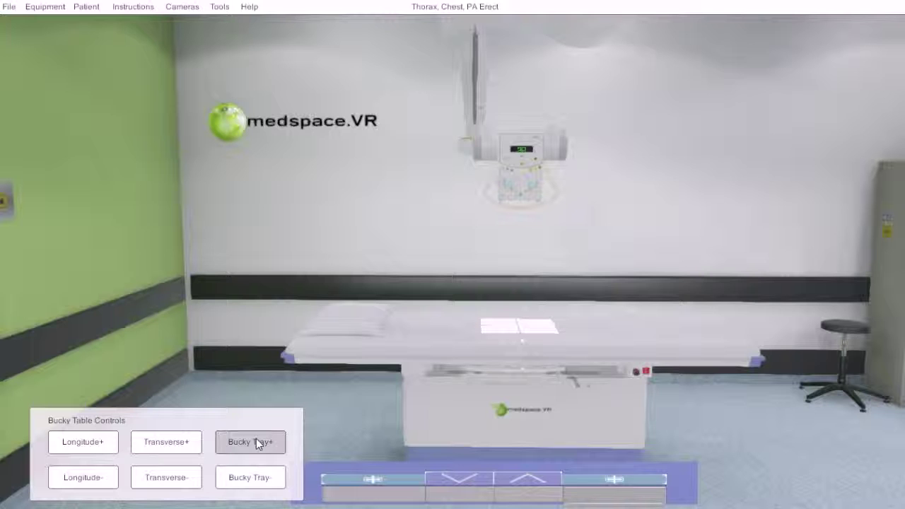
pyautogui.click(256, 479)
pyautogui.click(256, 479)
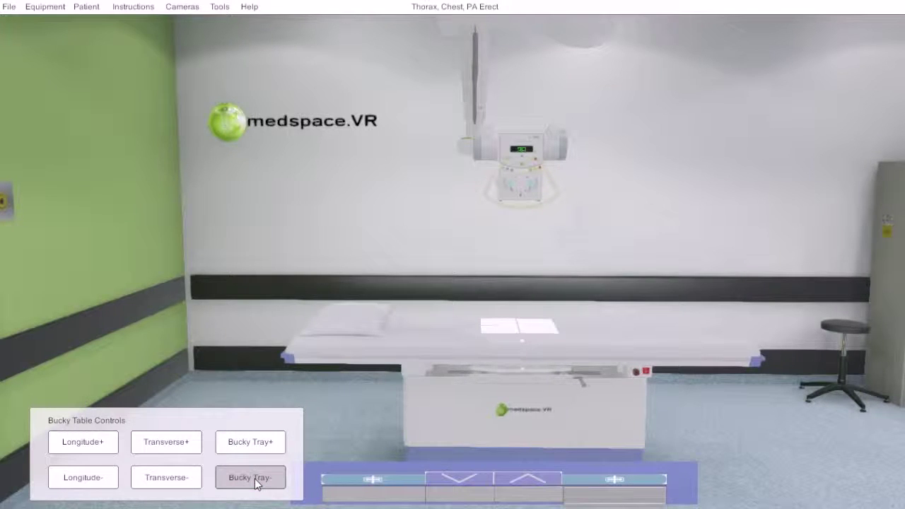
pyautogui.click(256, 481)
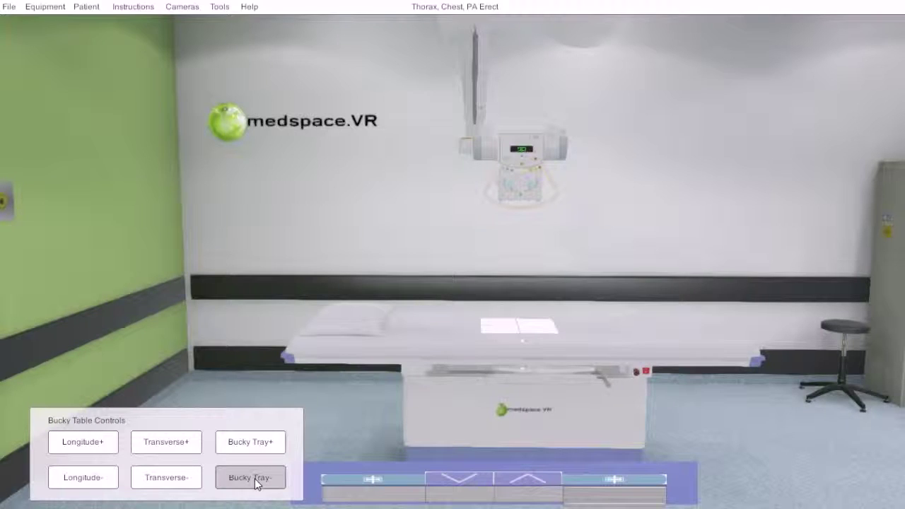
pyautogui.click(249, 439)
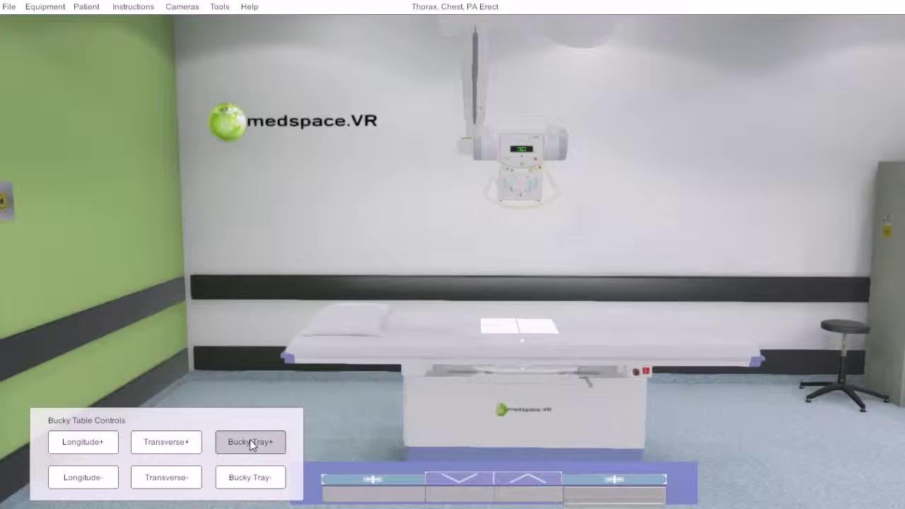
pyautogui.click(249, 443)
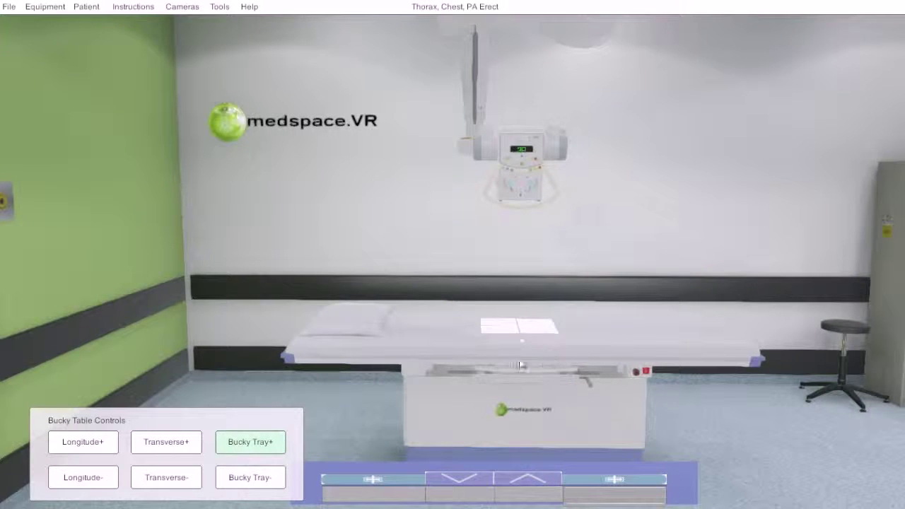
pyautogui.click(253, 479)
pyautogui.click(255, 480)
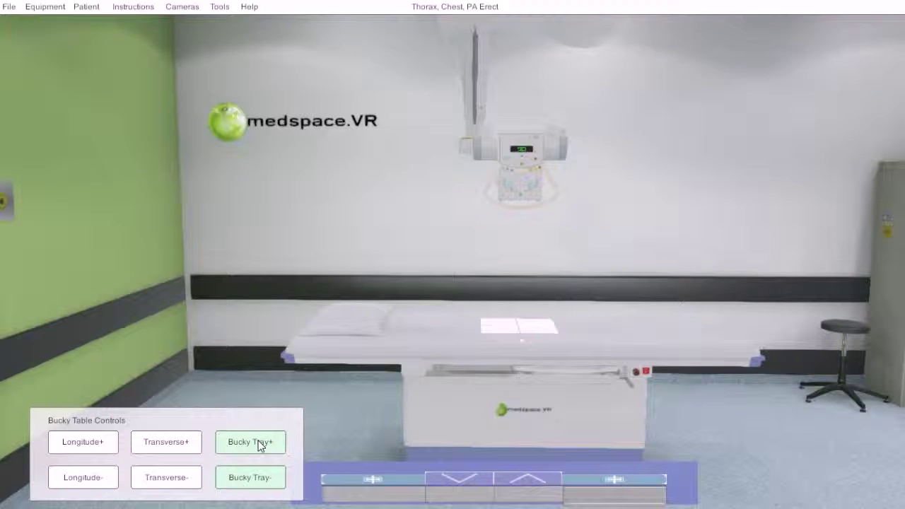
pyautogui.click(259, 443)
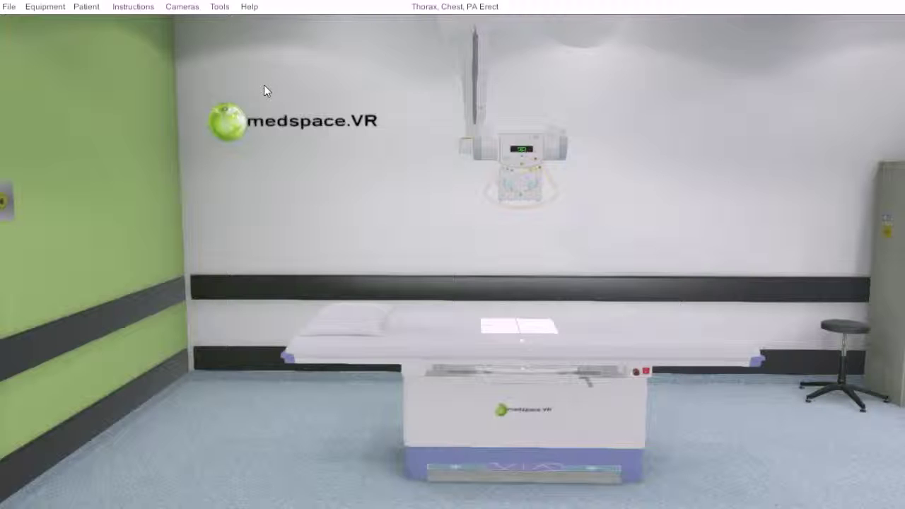
# Step: Open the table receptor and place an L marker in its lower-right quadrant
pyautogui.click(47, 8)
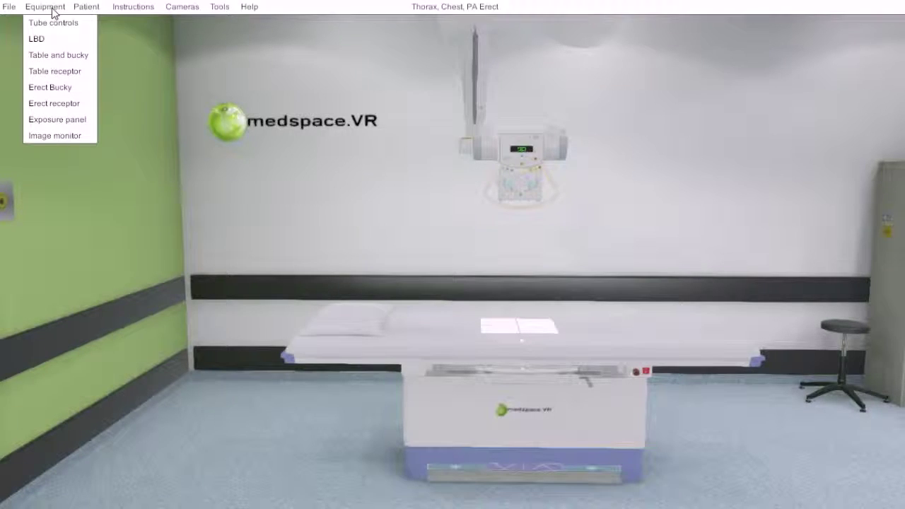
pyautogui.click(78, 75)
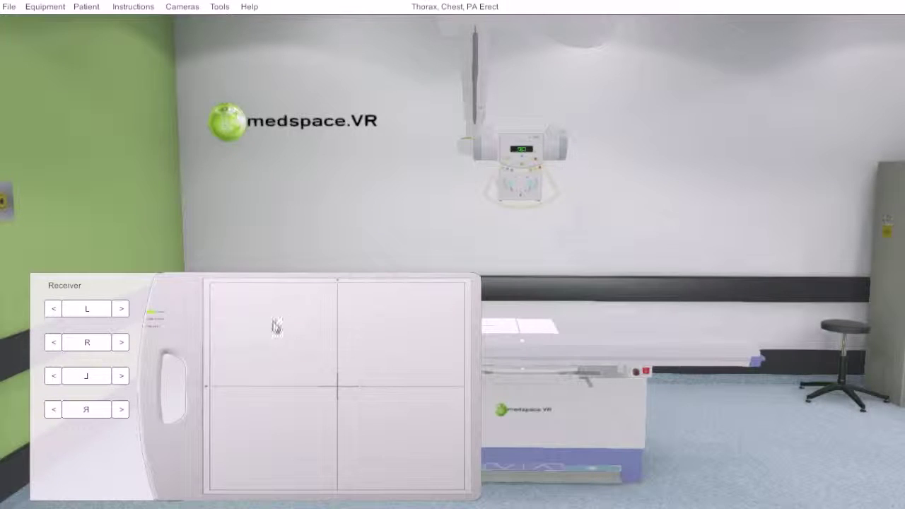
pyautogui.moveTo(88, 309)
pyautogui.mouseDown()
pyautogui.moveTo(182, 318)
pyautogui.moveTo(255, 340)
pyautogui.moveTo(378, 407)
pyautogui.moveTo(416, 447)
pyautogui.mouseUp()
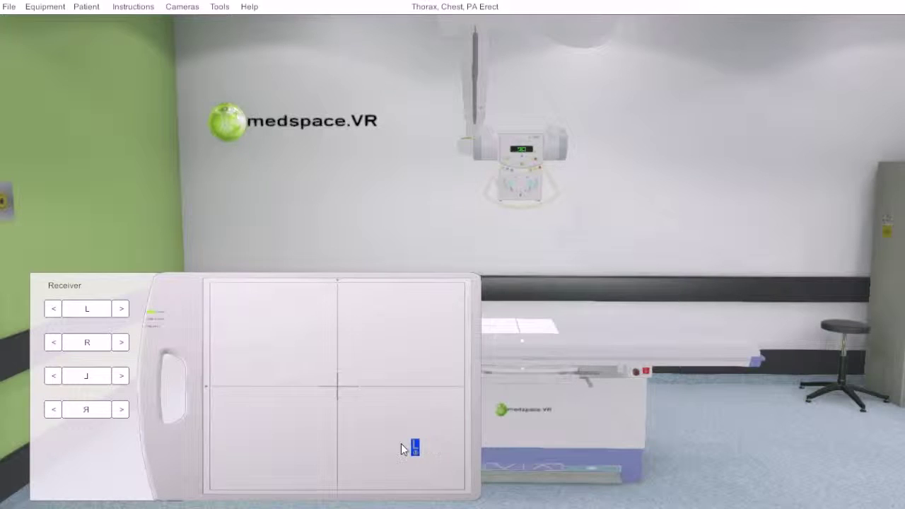
# Step: Rotate the L marker on the table receptor in both directions and return it to upright
pyautogui.click(122, 310)
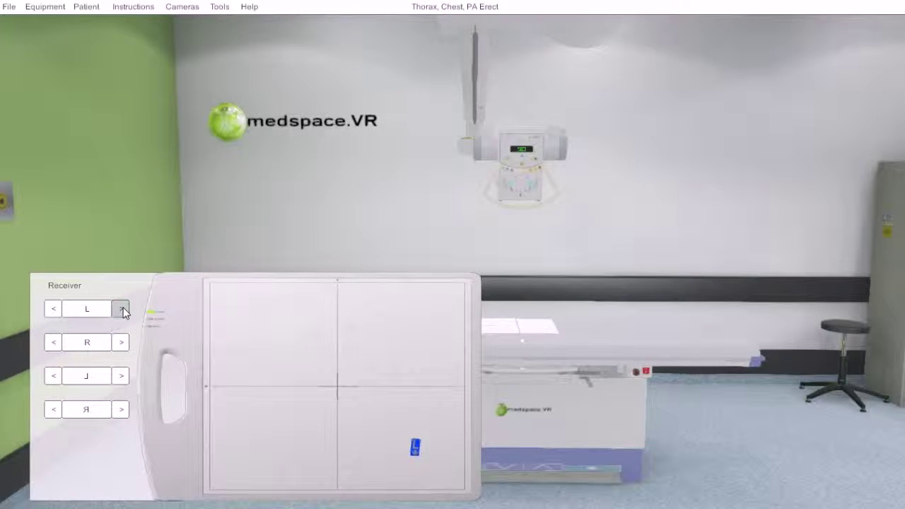
pyautogui.click(53, 309)
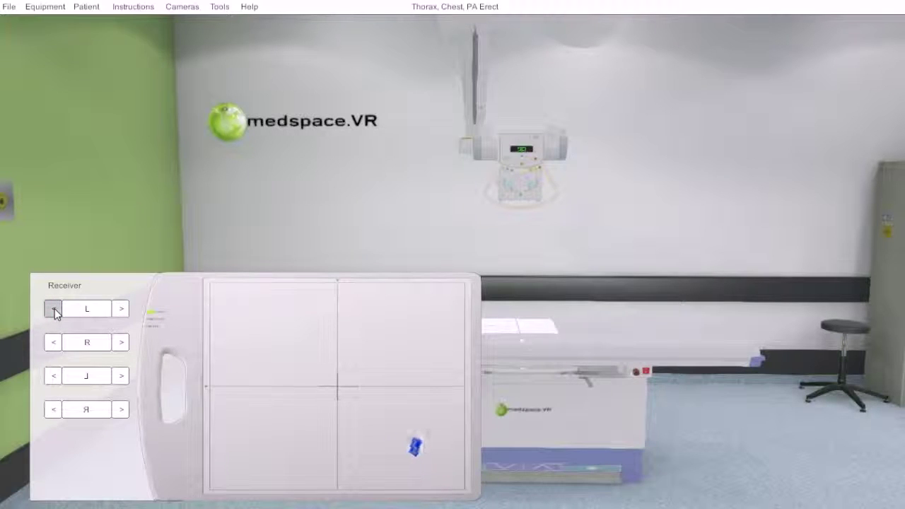
pyautogui.click(53, 309)
pyautogui.click(53, 309)
pyautogui.click(53, 309)
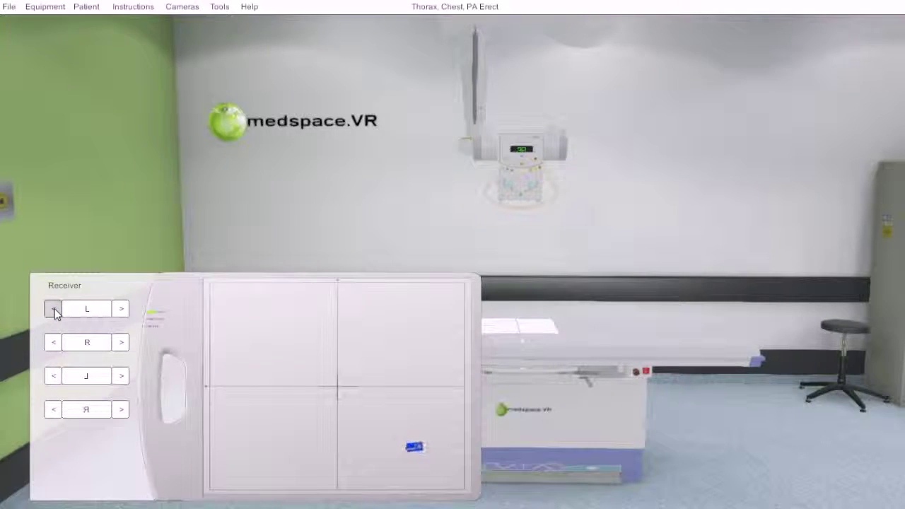
pyautogui.click(120, 310)
pyautogui.click(119, 310)
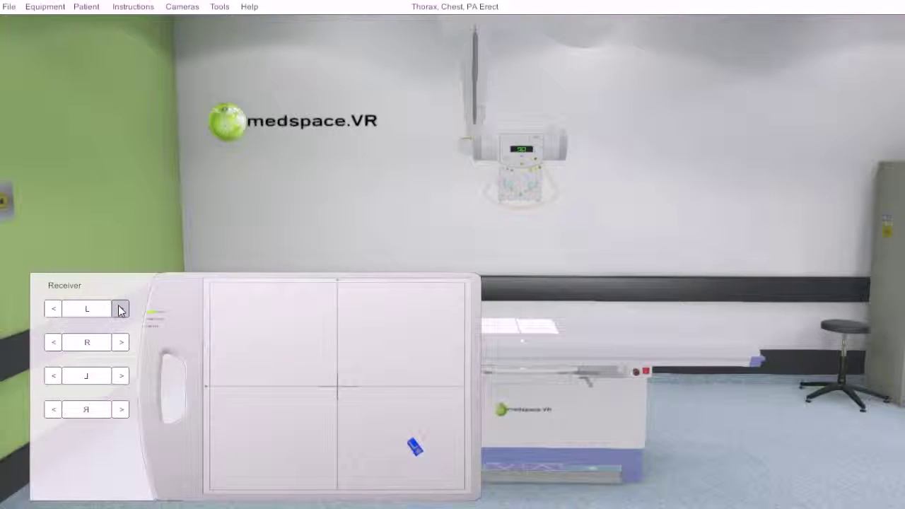
pyautogui.click(119, 310)
pyautogui.click(56, 310)
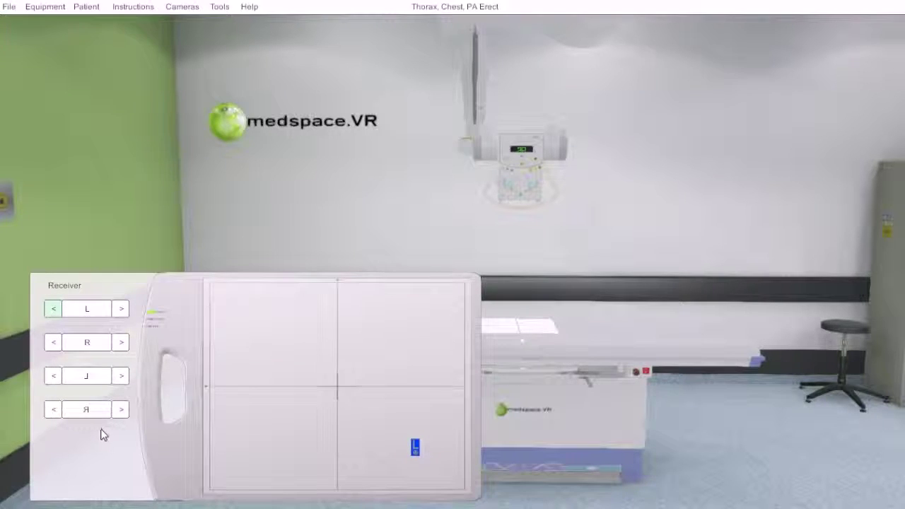
# Step: Place a mirrored R marker in the upper-right quadrant of the table receptor
pyautogui.click(91, 410)
pyautogui.moveTo(207, 421)
pyautogui.mouseDown()
pyautogui.moveTo(222, 434)
pyautogui.moveTo(271, 437)
pyautogui.moveTo(394, 412)
pyautogui.moveTo(418, 307)
pyautogui.mouseUp()
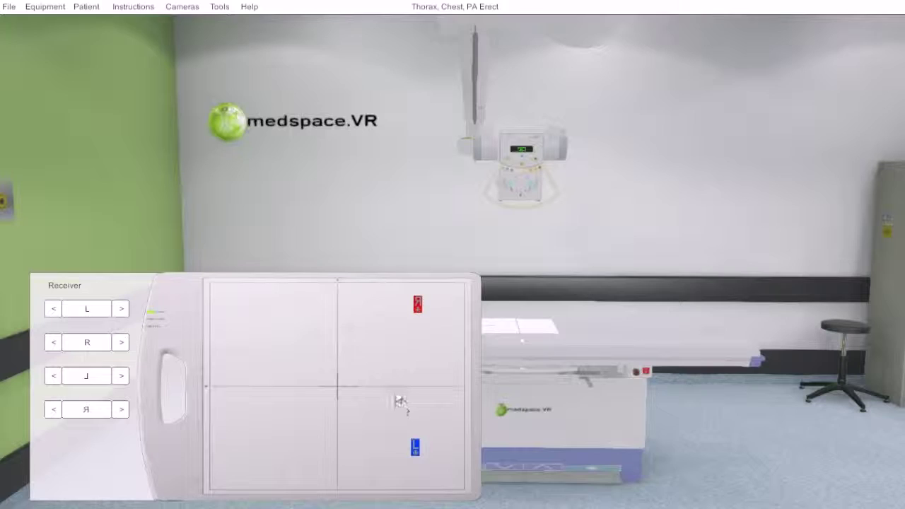
pyautogui.click(383, 377)
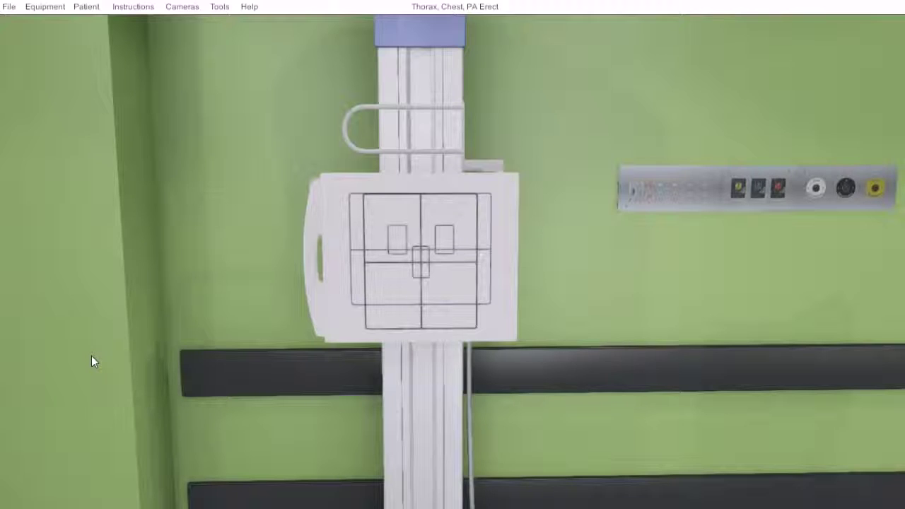
# Step: Open the erect bucky's stand controls, dismiss them, and reopen them directly from the bucky in the room
pyautogui.click(45, 7)
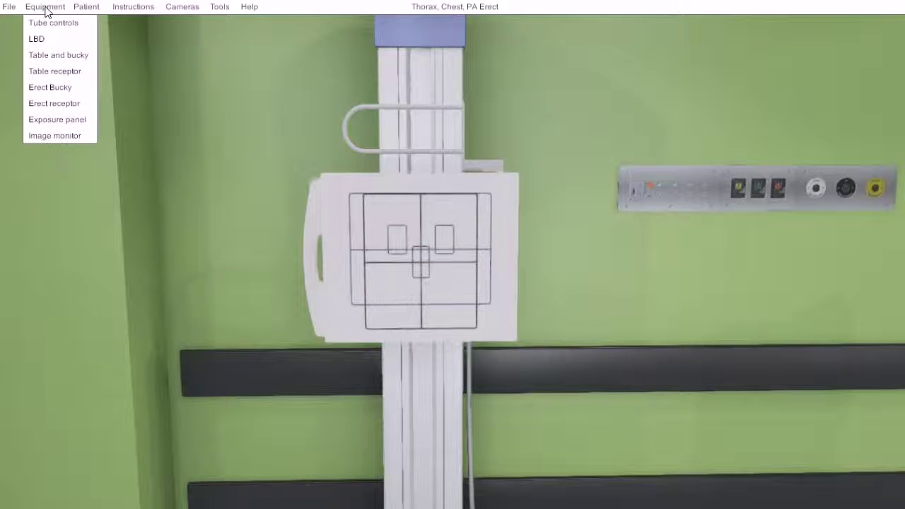
pyautogui.click(51, 88)
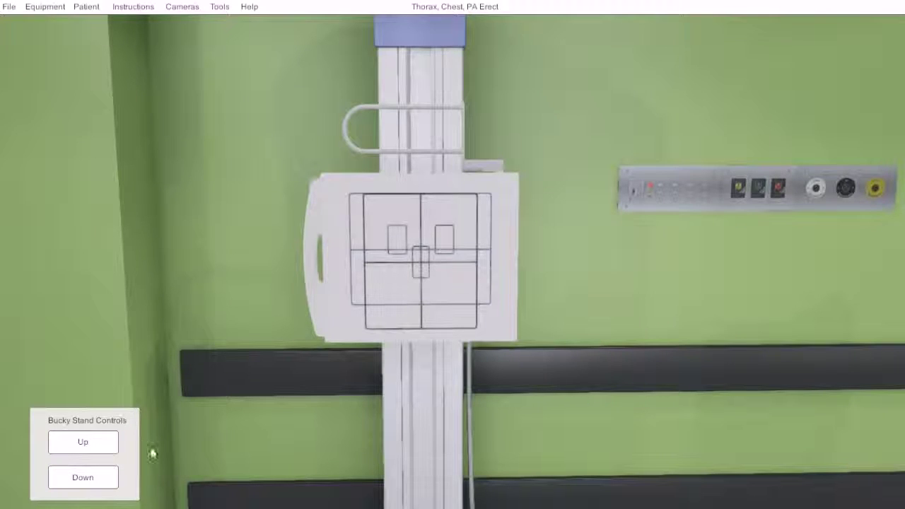
pyautogui.click(67, 478)
pyautogui.click(166, 421)
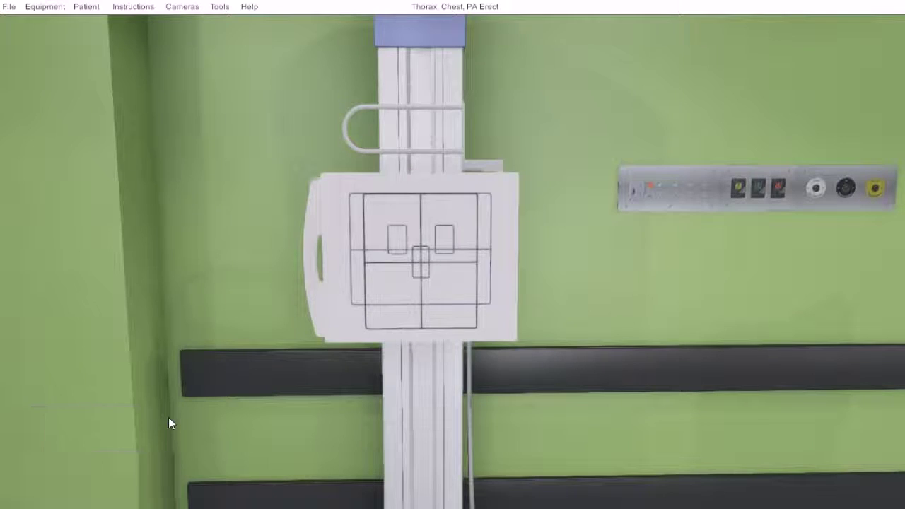
pyautogui.click(393, 238)
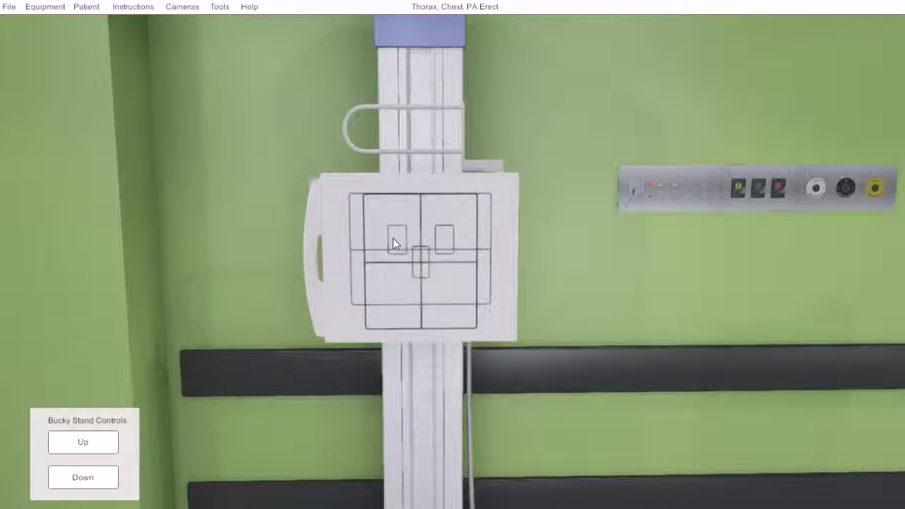
pyautogui.click(211, 330)
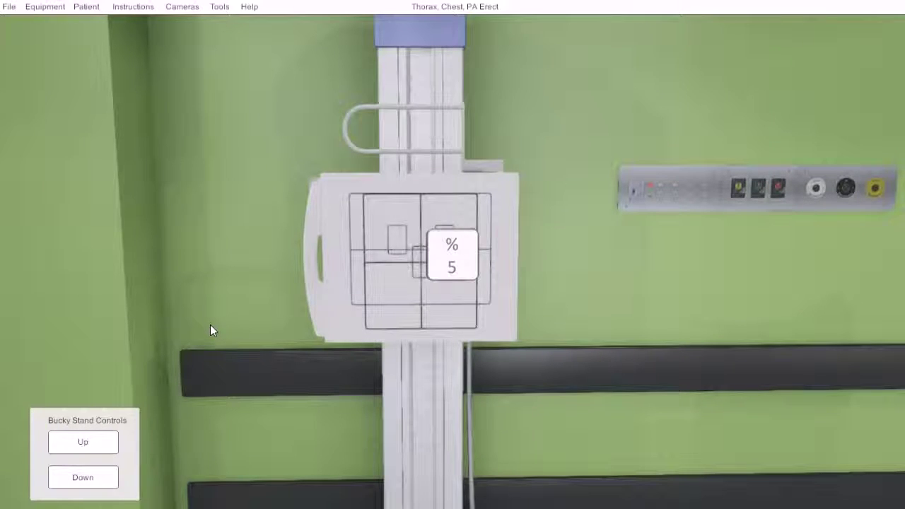
# Step: Raise the erect bucky slightly on its stand and lower it below its starting height
pyautogui.click(95, 438)
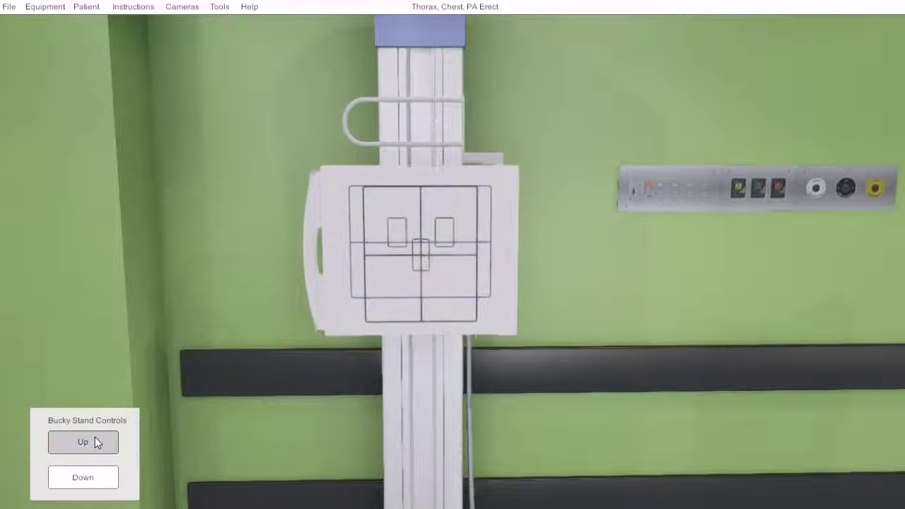
pyautogui.click(82, 481)
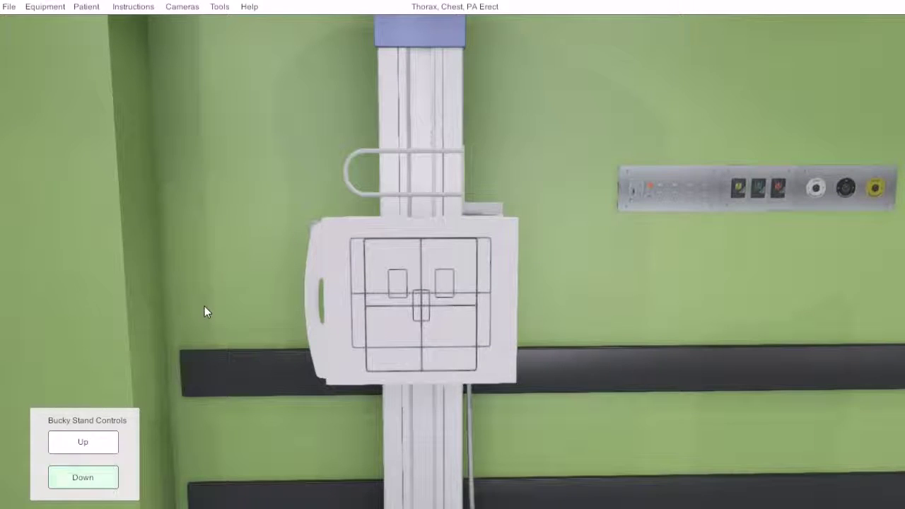
# Step: Open the erect receptor's marker controls, dismiss them, reopen them directly from the bucky's cassette edge, and dismiss and reopen them once more
pyautogui.click(55, 10)
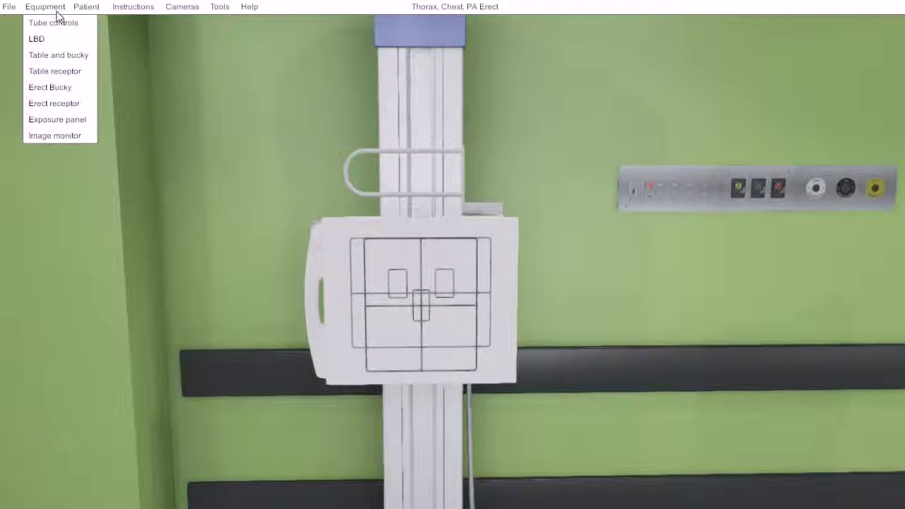
pyautogui.click(53, 106)
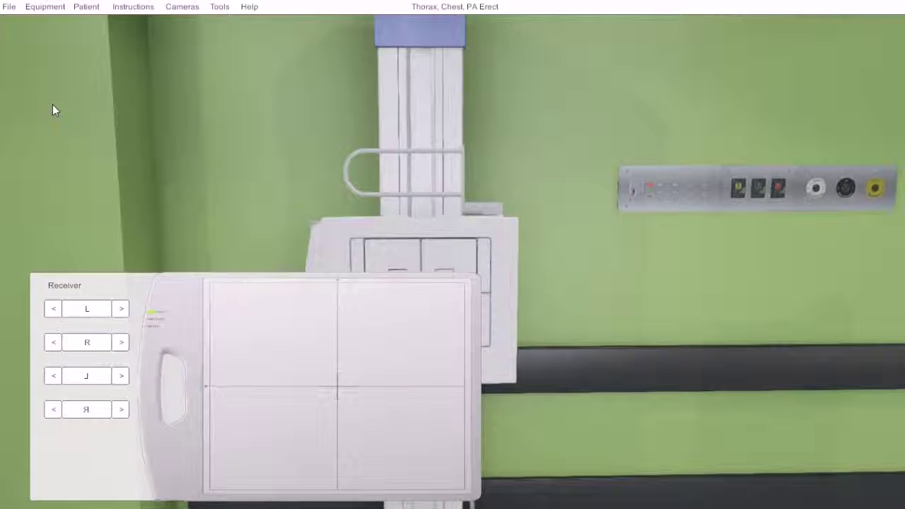
pyautogui.click(72, 142)
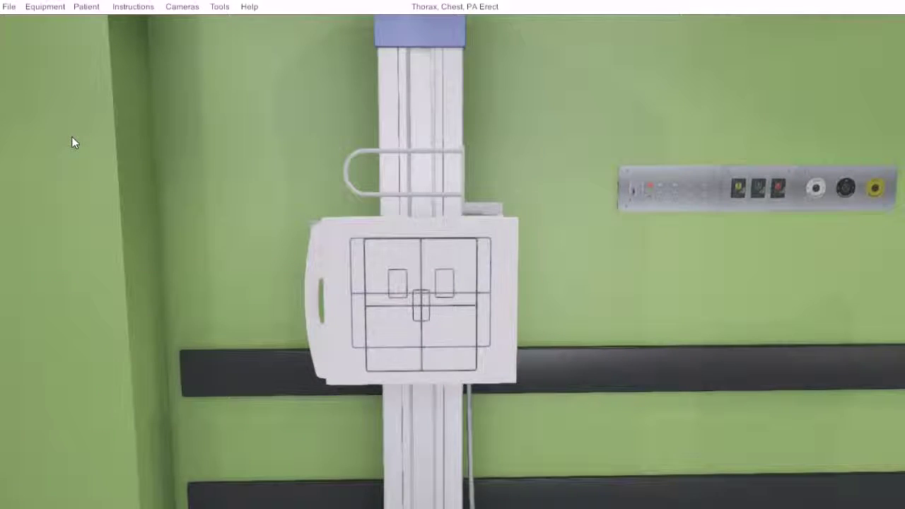
pyautogui.click(312, 303)
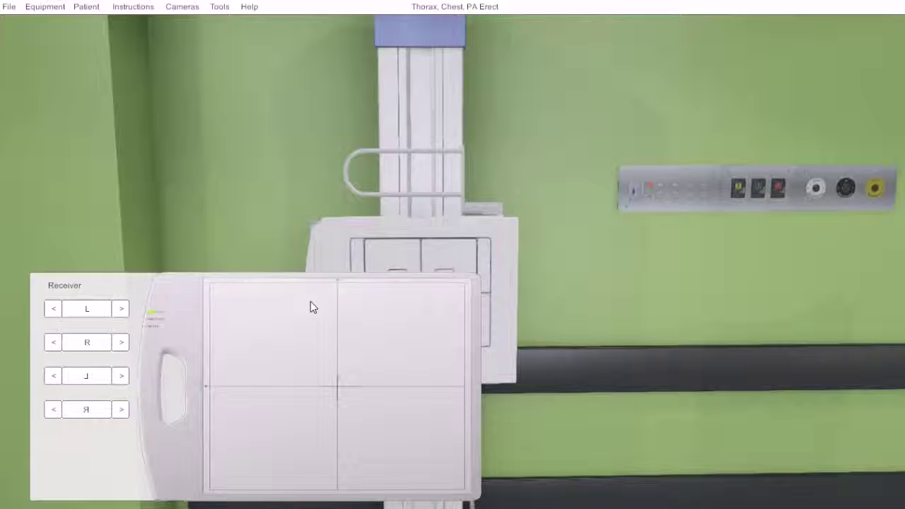
pyautogui.click(270, 239)
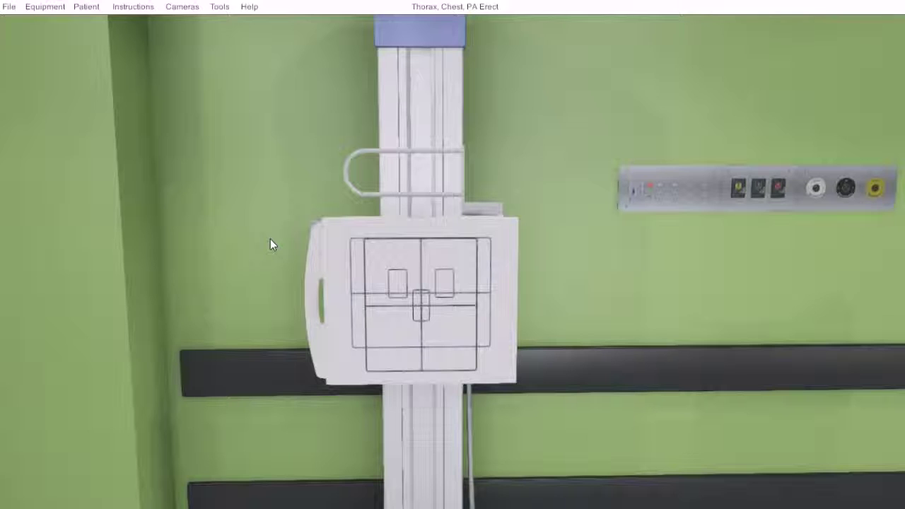
pyautogui.click(271, 245)
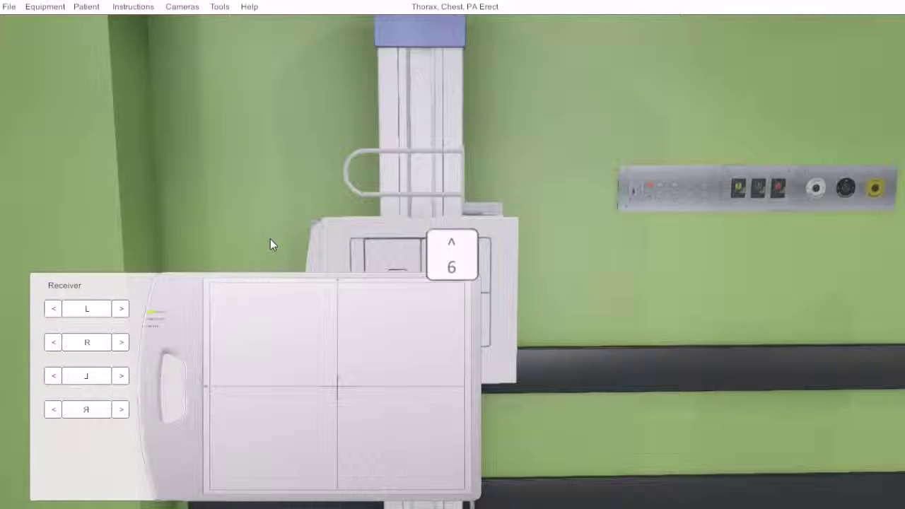
# Step: Place a mirrored R marker in the upper-right quadrant of the erect receptor
pyautogui.click(92, 410)
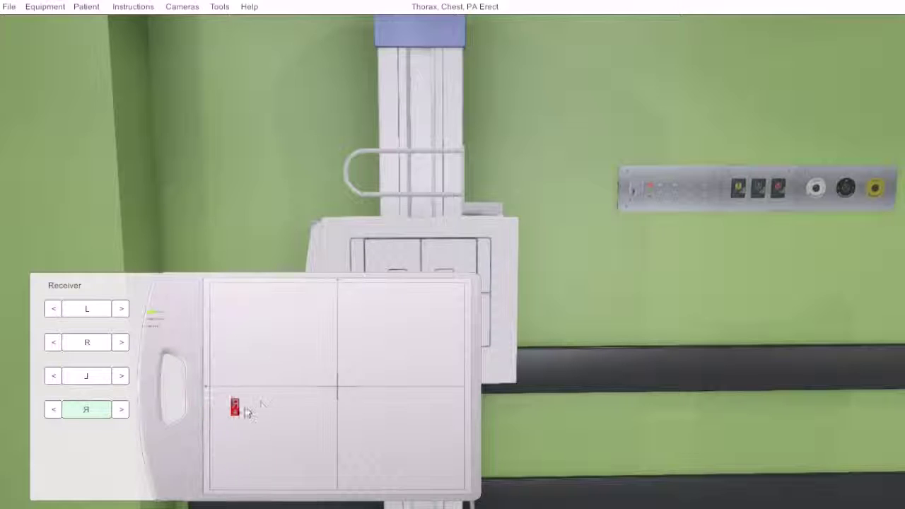
pyautogui.click(416, 320)
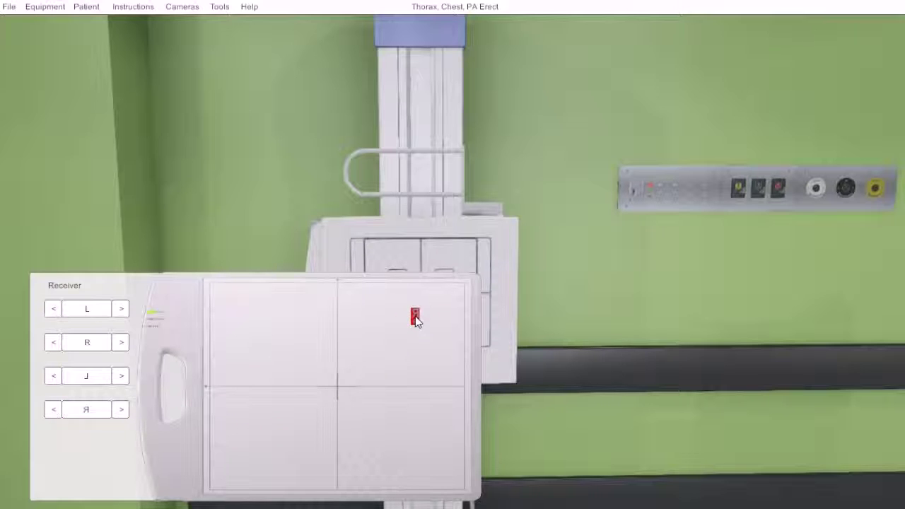
# Step: Place an L marker in the lower-right quadrant of the erect receptor and move it close to the receptor's centre
pyautogui.click(85, 309)
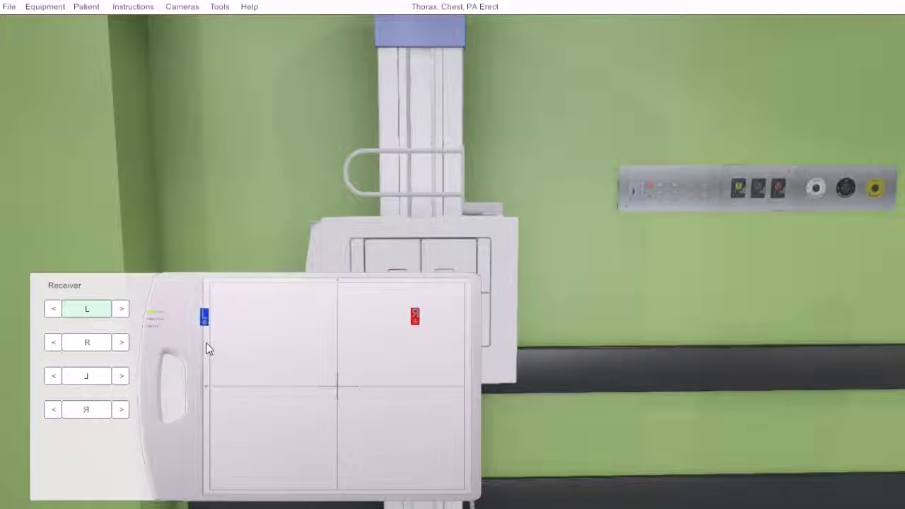
pyautogui.click(414, 446)
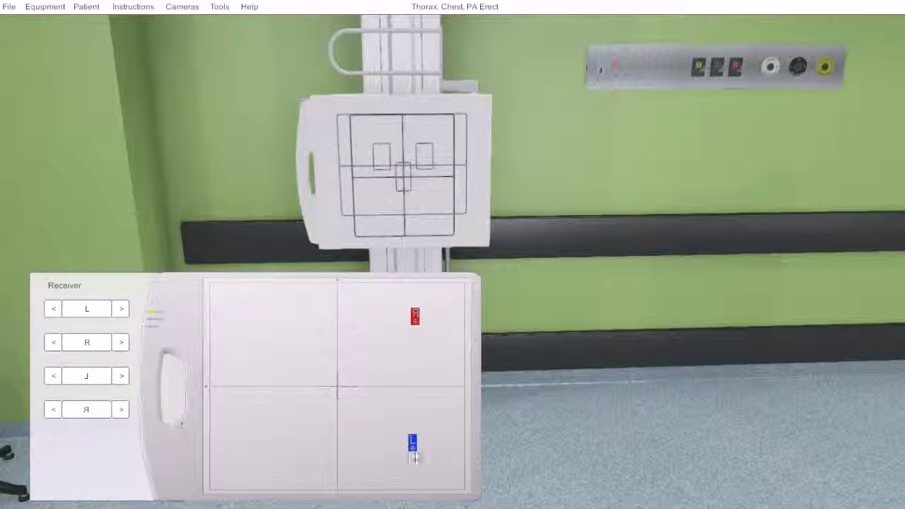
pyautogui.moveTo(413, 444)
pyautogui.mouseDown()
pyautogui.moveTo(370, 424)
pyautogui.moveTo(346, 401)
pyautogui.mouseUp()
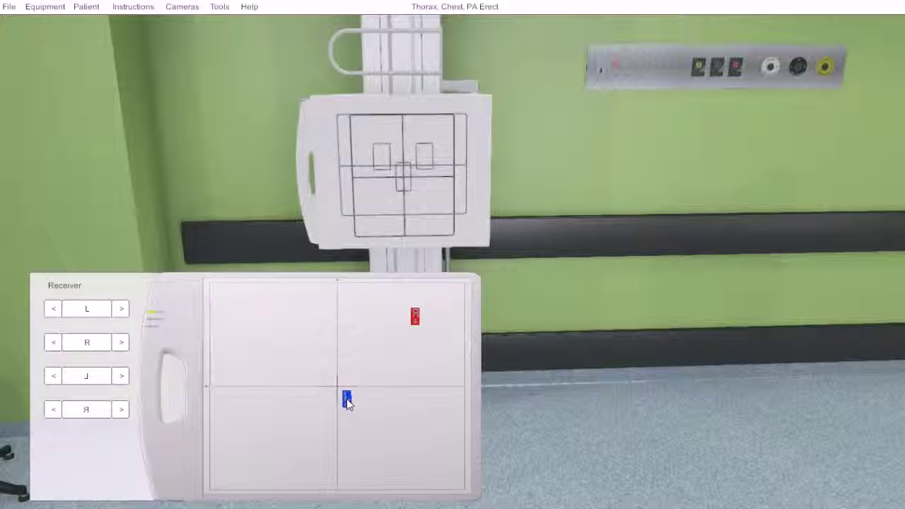